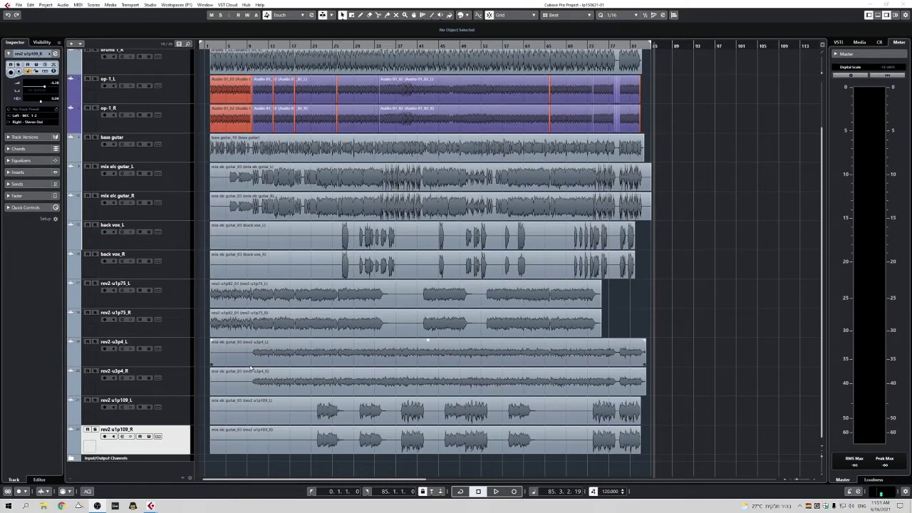
# Play the song from bar 4 to check the recorded tracks.
pyautogui.click(221, 464)
pyautogui.press('space')
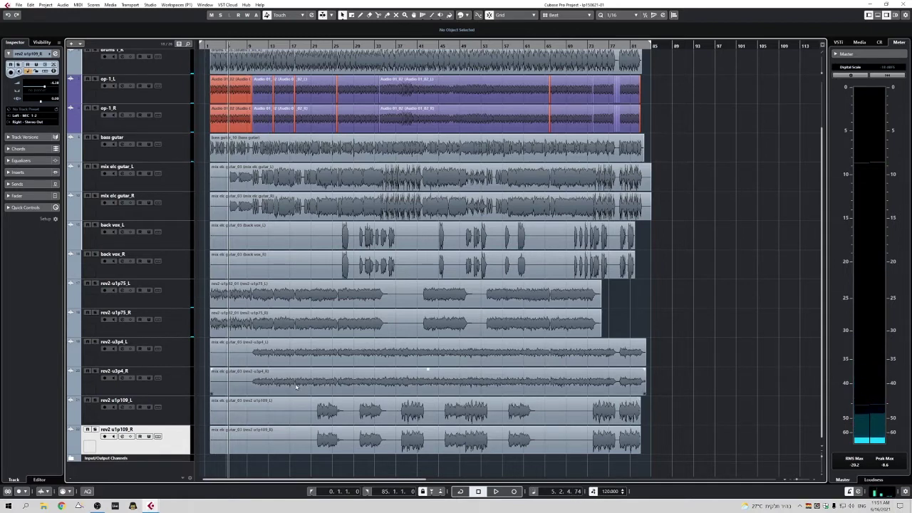
# Add a mono audio track, Audio 01, fed from ADAT input 11.
pyautogui.rightClick(173, 442)
pyautogui.moveTo(231, 272)
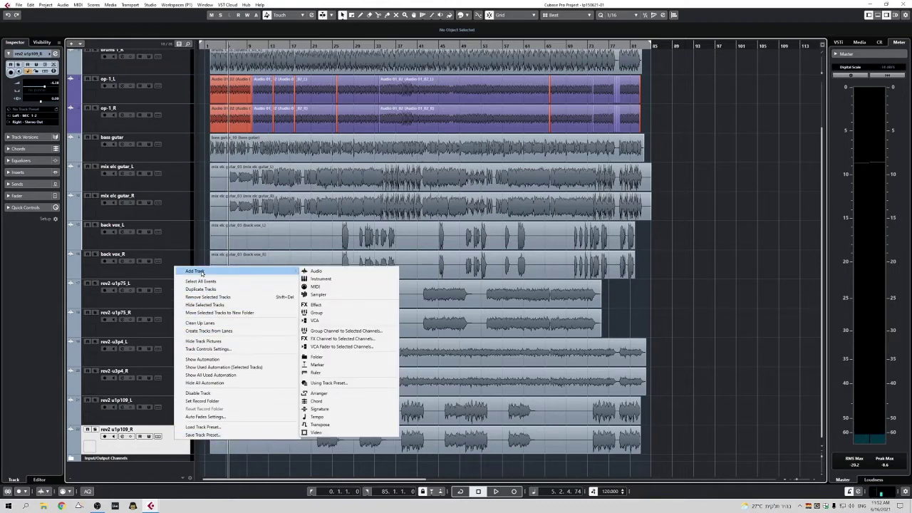
pyautogui.click(305, 271)
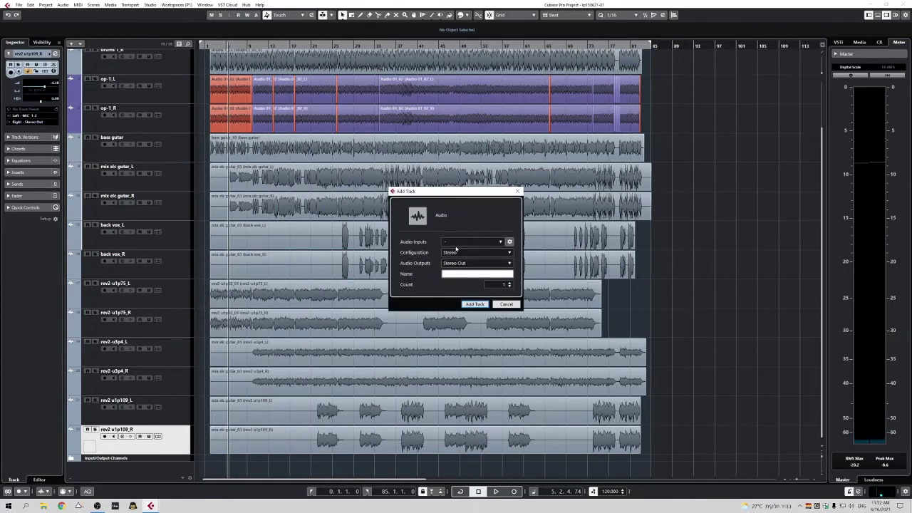
pyautogui.click(461, 243)
pyautogui.click(453, 273)
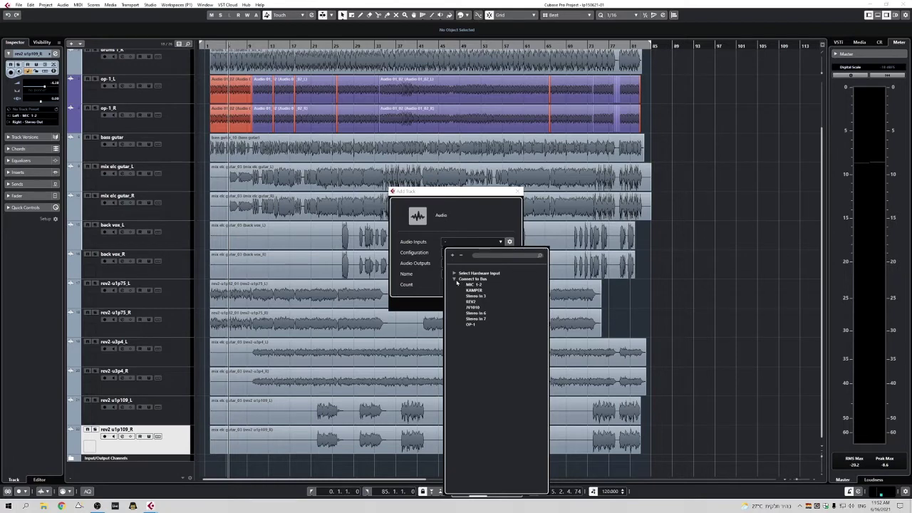
pyautogui.click(454, 274)
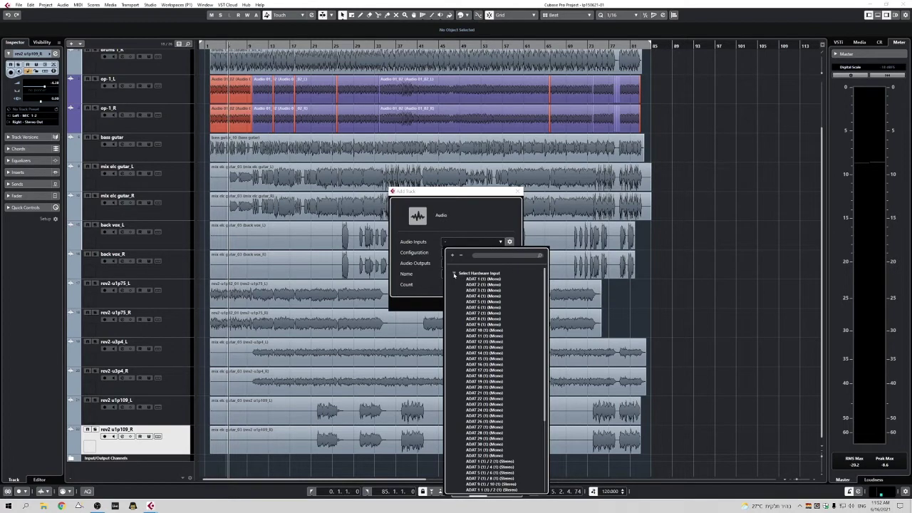
pyautogui.click(469, 341)
pyautogui.click(475, 304)
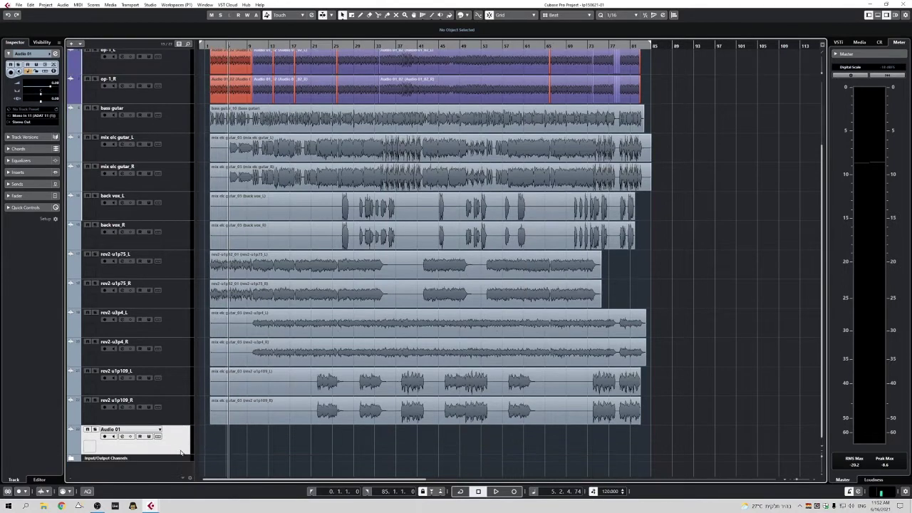
# Rename the Audio 01 track to 'sync signal'.
pyautogui.doubleClick(121, 432)
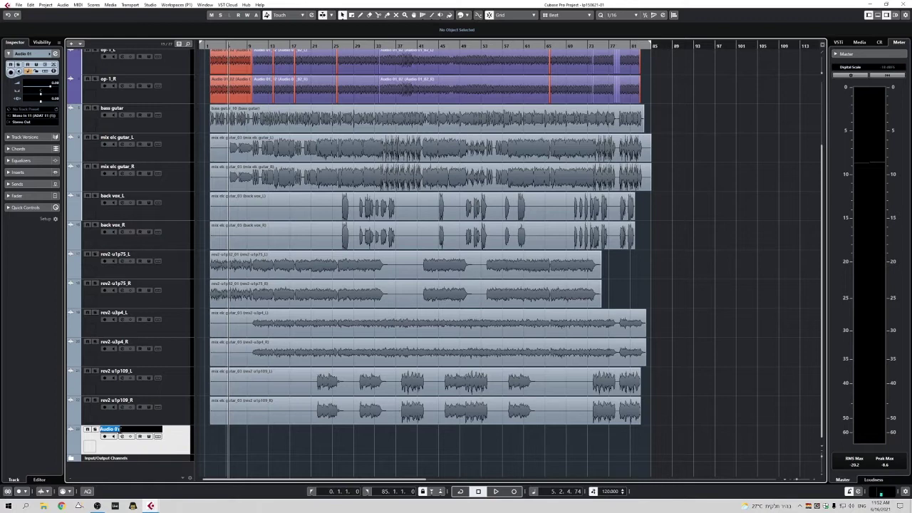
pyautogui.write('d')
# Commit the 'sync signal' name on the new track.
pyautogui.click(181, 448)
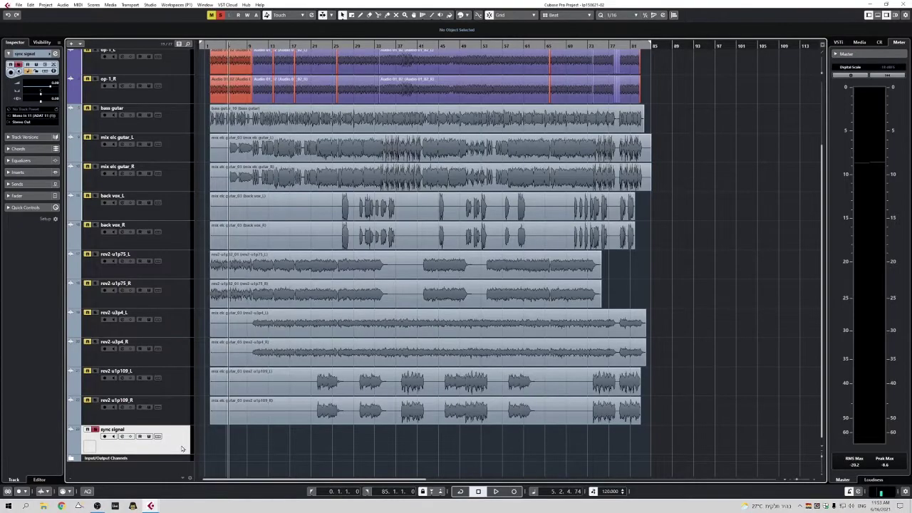
# Toggle monitoring of the incoming sync signal and zoom in on the bars near bar 1.
pyautogui.click(113, 436)
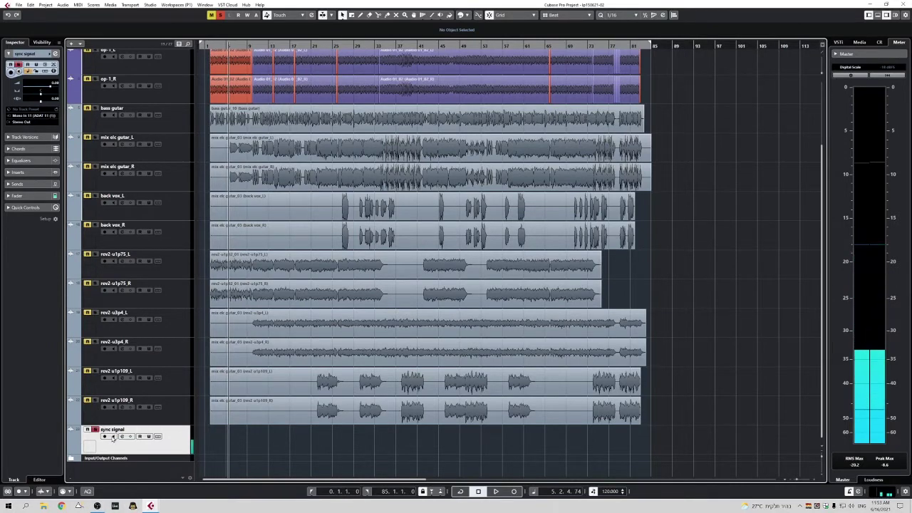
pyautogui.click(112, 437)
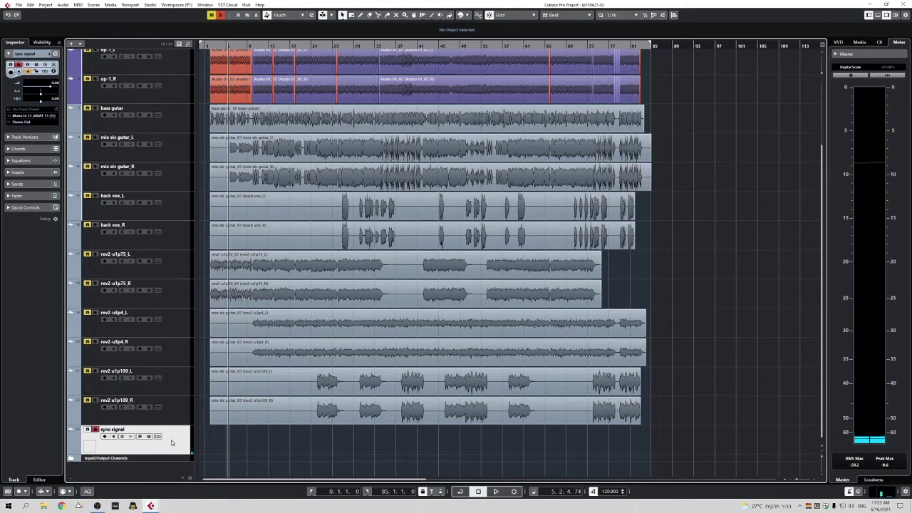
pyautogui.click(204, 440)
pyautogui.press('h')
pyautogui.press('h')
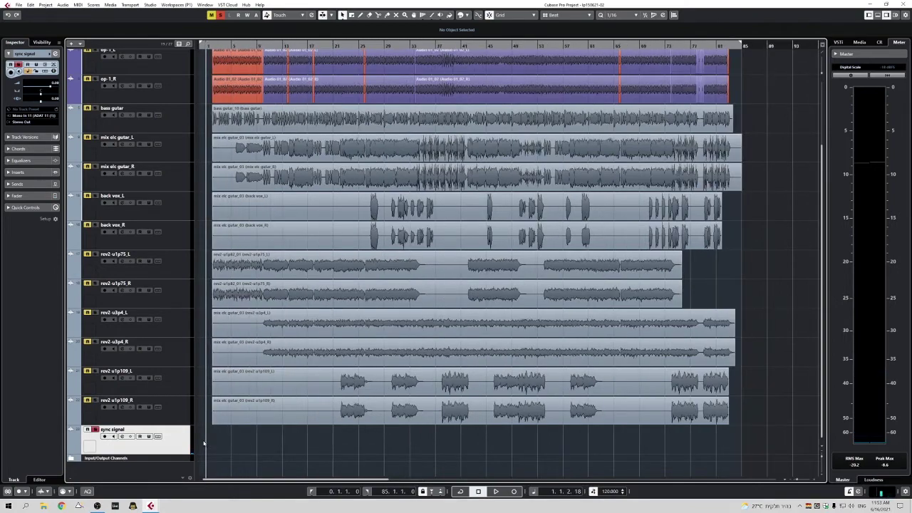
pyautogui.press('h')
pyautogui.press('h')
pyautogui.press('h')
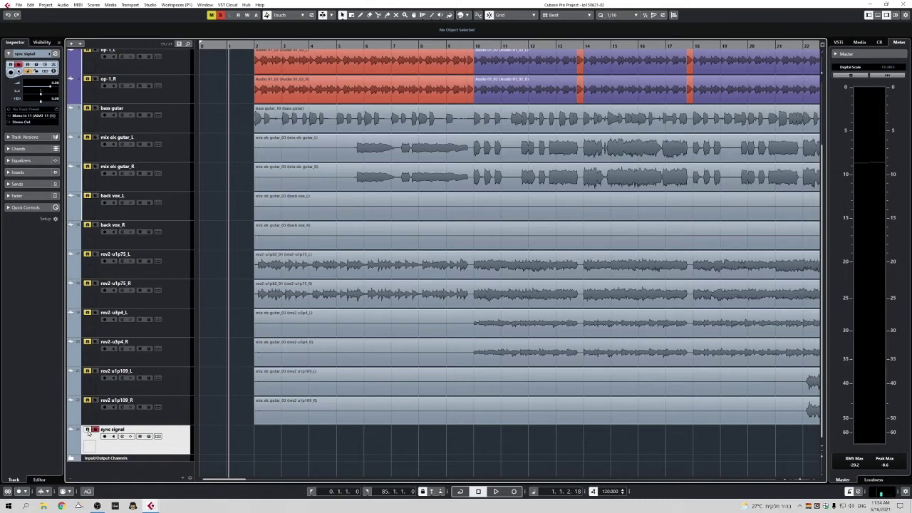
# Unsolo and mute the sync signal track, arm it, and start recording.
pyautogui.click(87, 430)
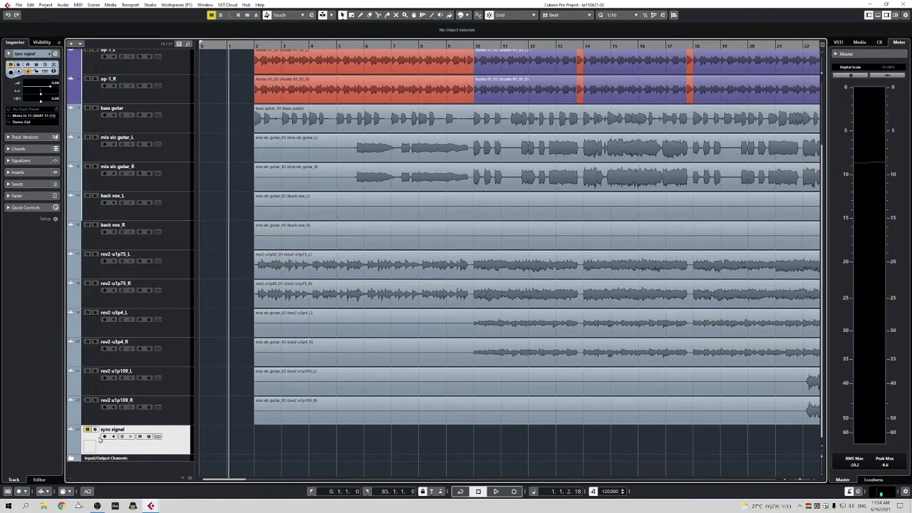
pyautogui.click(105, 436)
pyautogui.click(513, 492)
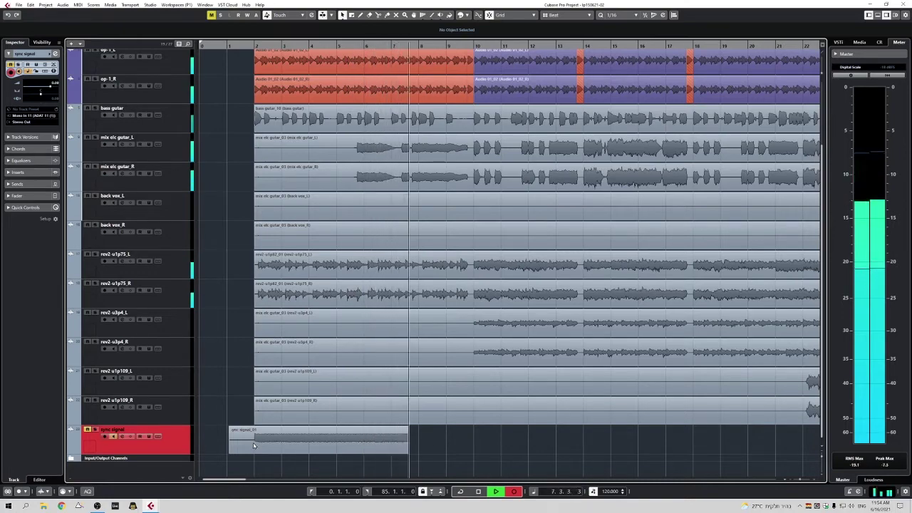
# Zoom out to follow the growing sync signal recording across the whole song.
pyautogui.press('g')
pyautogui.press('g')
pyautogui.press('g')
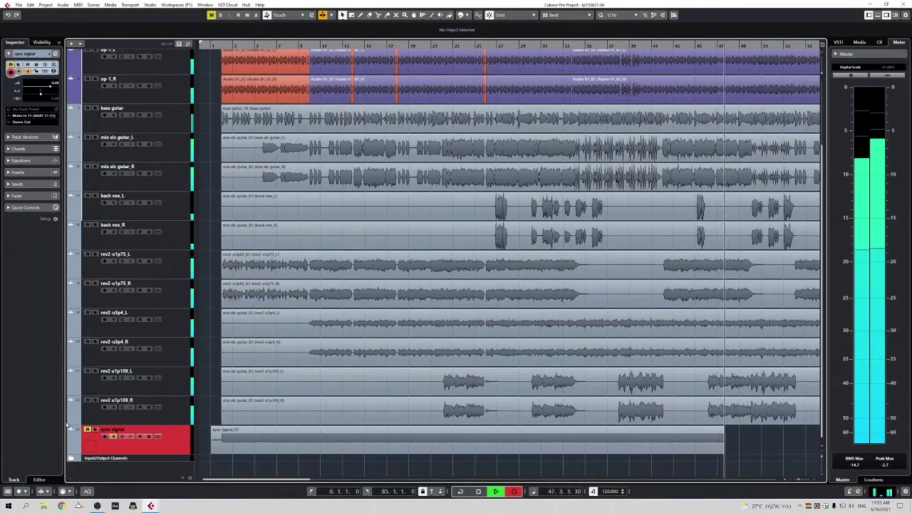
pyautogui.press('g')
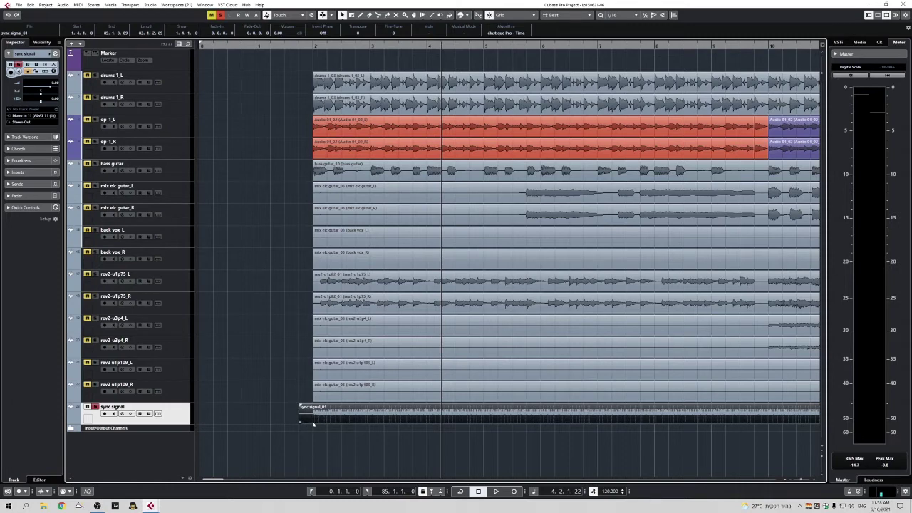
# Trim the sync signal clip to start at bar 2, checking its start up close.
pyautogui.moveTo(300, 422); pyautogui.dragTo(313, 424)
pyautogui.press('h')
pyautogui.press('h')
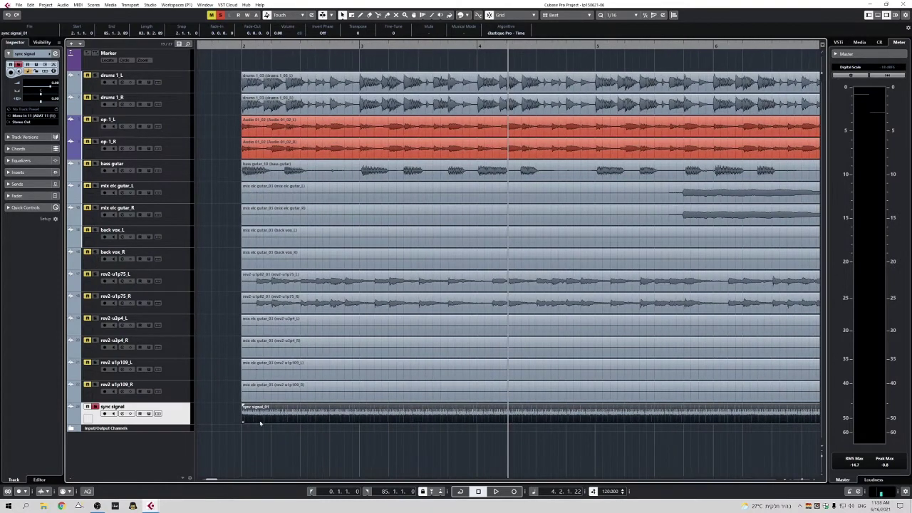
pyautogui.press('h')
pyautogui.press('g')
pyautogui.press('g')
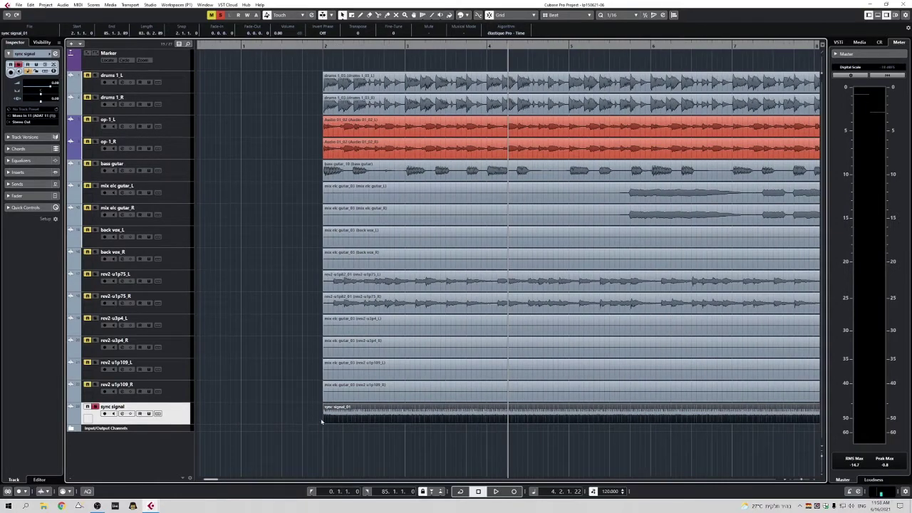
# Zoom out to the whole song and clear all mute and solo states.
pyautogui.press('g')
pyautogui.press('g')
pyautogui.press('g')
pyautogui.press('g')
pyautogui.press('g')
pyautogui.press('g')
pyautogui.press('g')
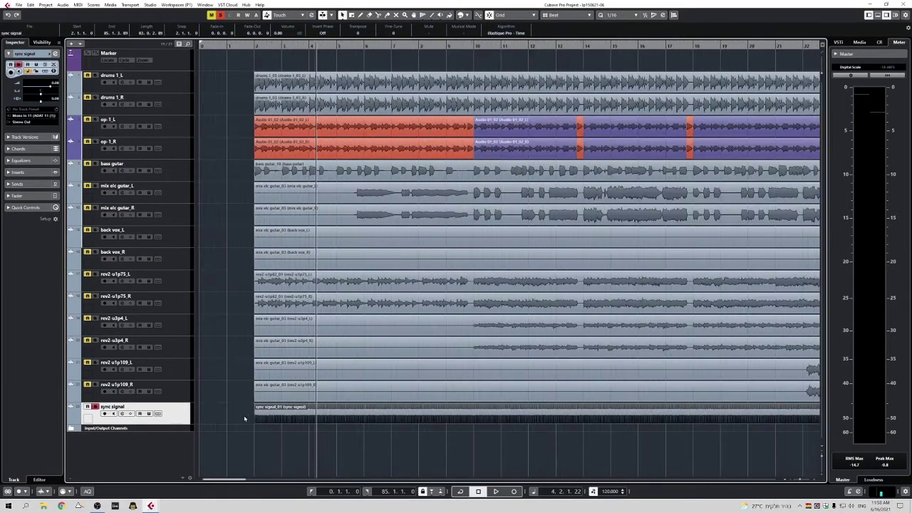
pyautogui.press('g')
pyautogui.press('g')
pyautogui.press('g')
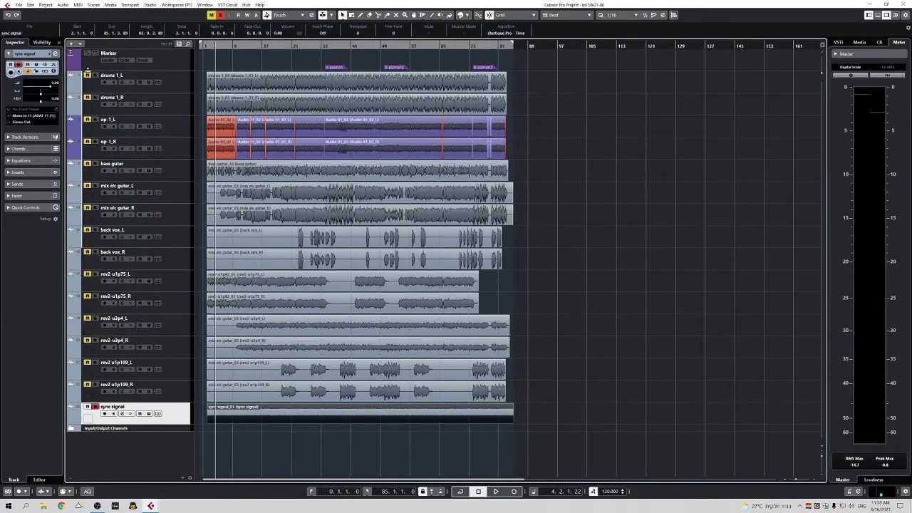
pyautogui.click(221, 15)
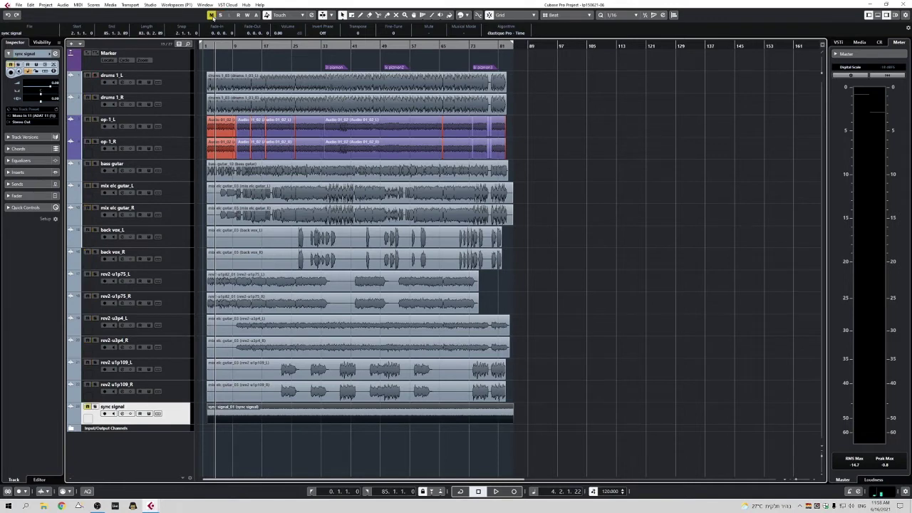
pyautogui.click(211, 15)
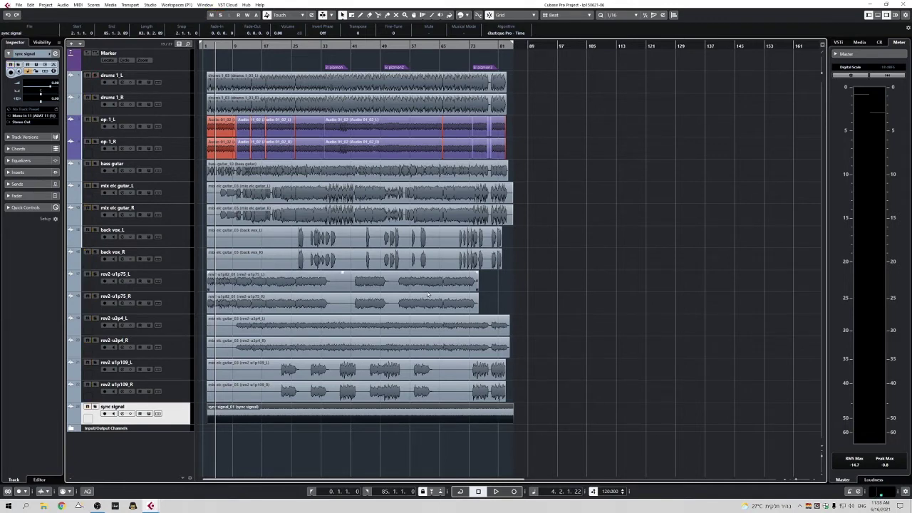
# Open Export Audio Mixdown from the File menu and browse for an export location.
pyautogui.click(22, 5)
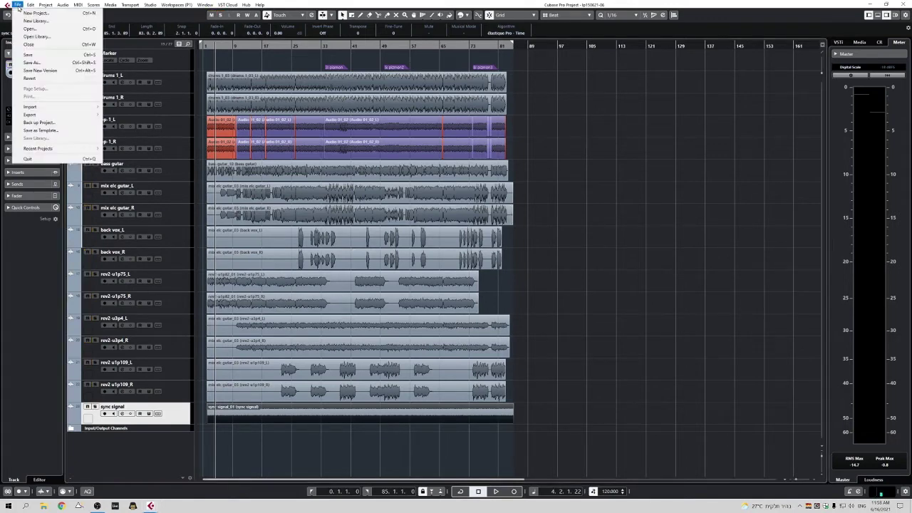
pyautogui.moveTo(60, 118)
pyautogui.click(112, 115)
pyautogui.click(553, 144)
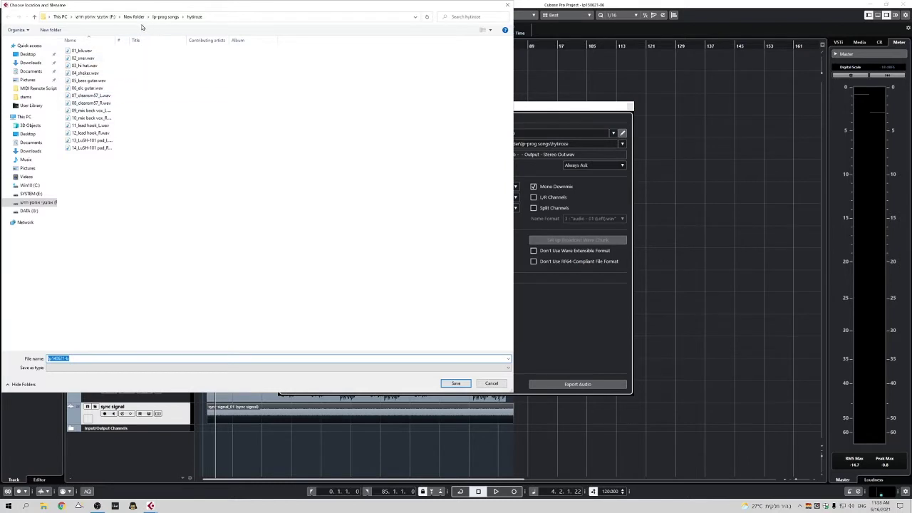
# Create a folder named 'all i am' inside lp-prog songs and open it.
pyautogui.click(166, 17)
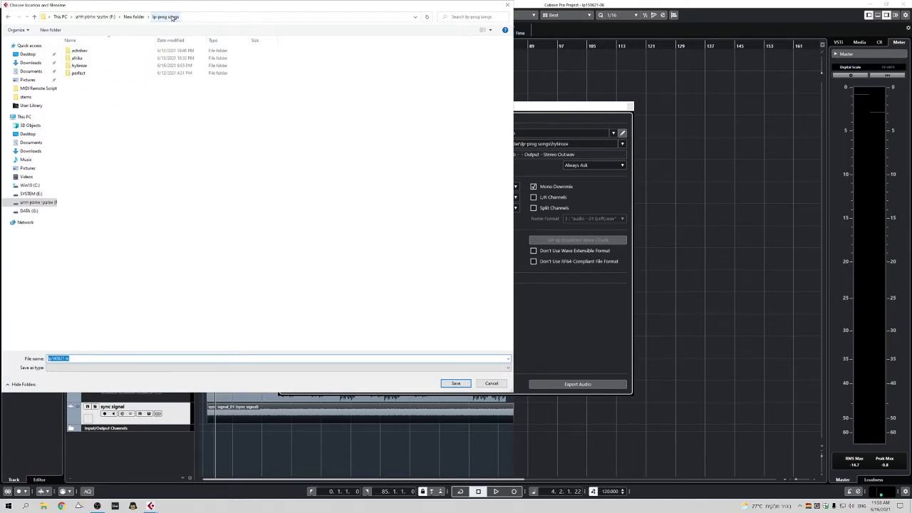
pyautogui.rightClick(92, 122)
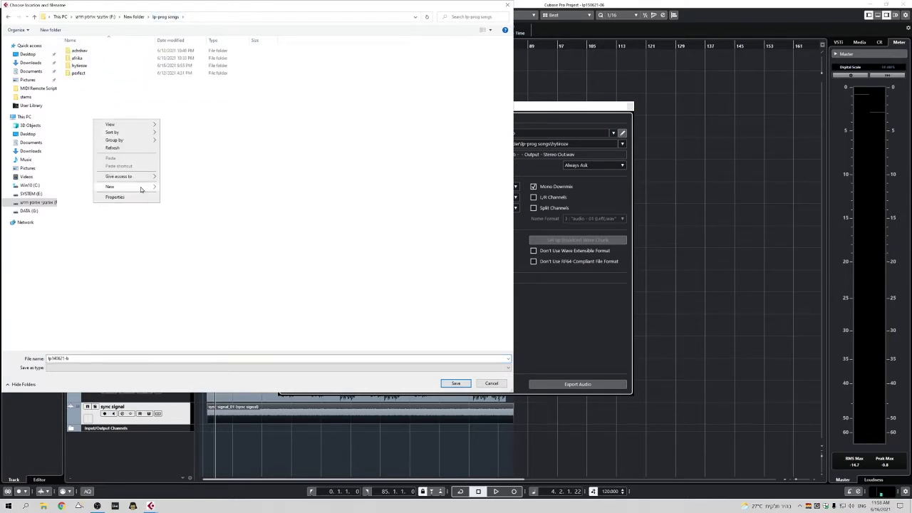
pyautogui.click(172, 188)
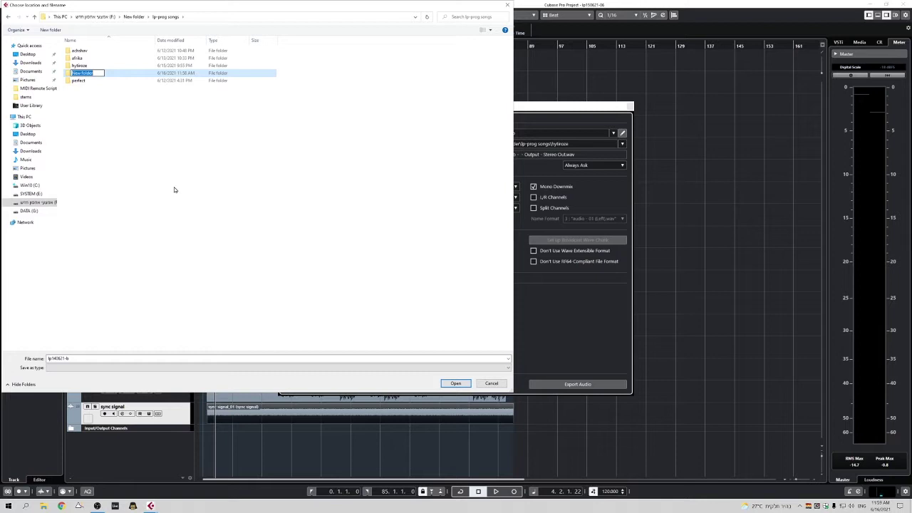
pyautogui.write('afl')
pyautogui.write('w')
pyautogui.write('i am')
pyautogui.press('Return')
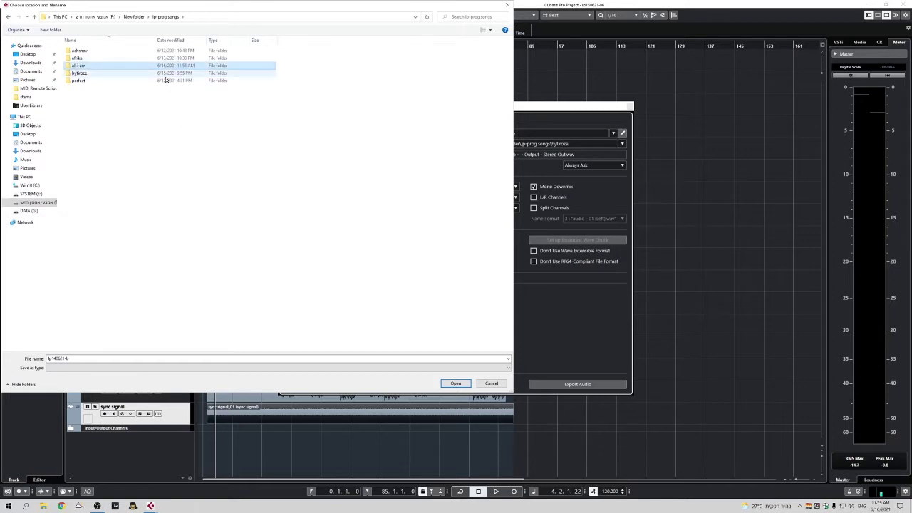
pyautogui.doubleClick(69, 66)
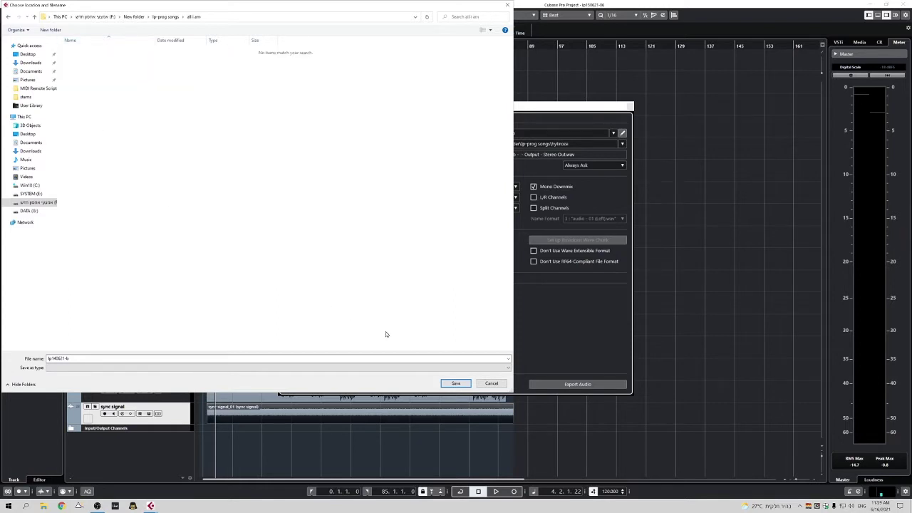
# Export all audio channels, without the stereo output, as separate WAV stems to 'all i am'.
pyautogui.click(456, 384)
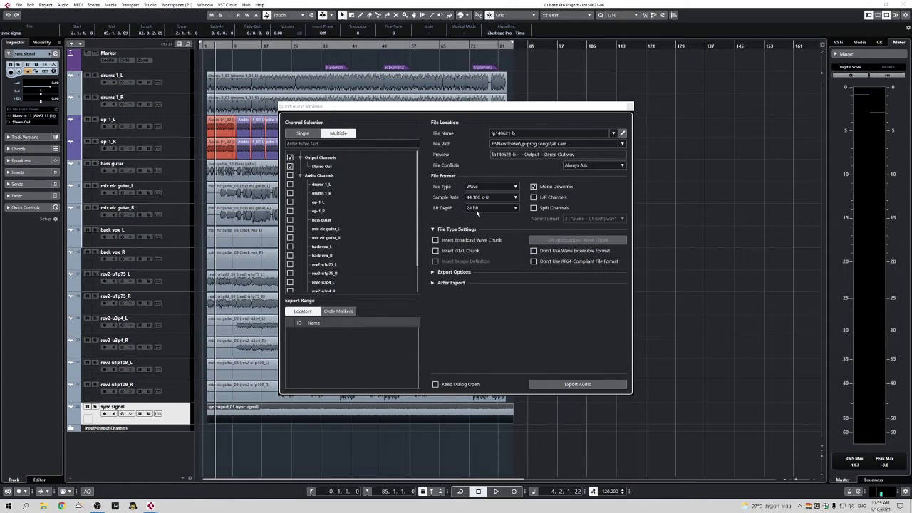
pyautogui.moveTo(416, 212); pyautogui.dragTo(285, 163)
pyautogui.click(290, 158)
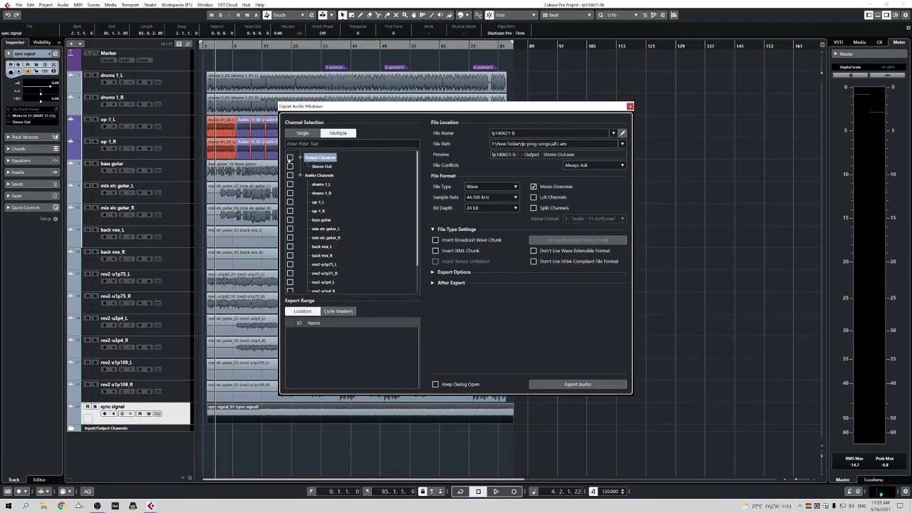
pyautogui.click(290, 175)
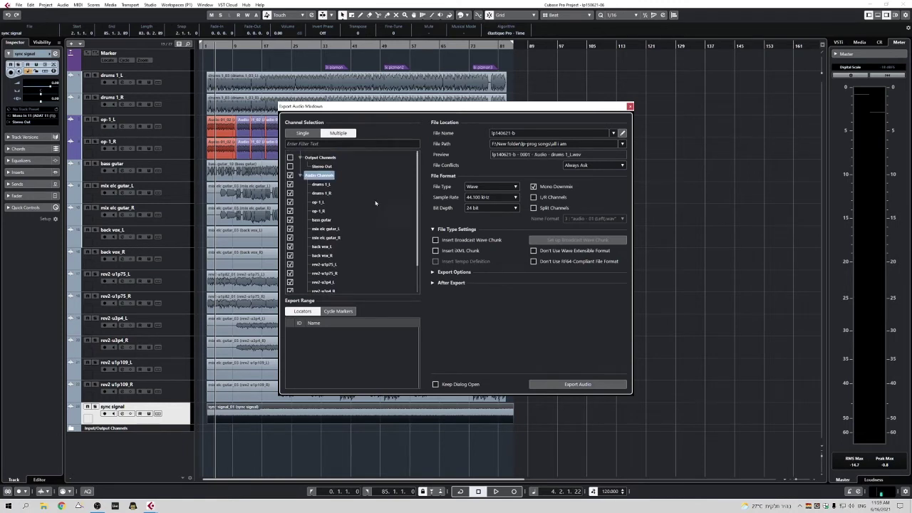
pyautogui.moveTo(417, 195); pyautogui.dragTo(426, 242)
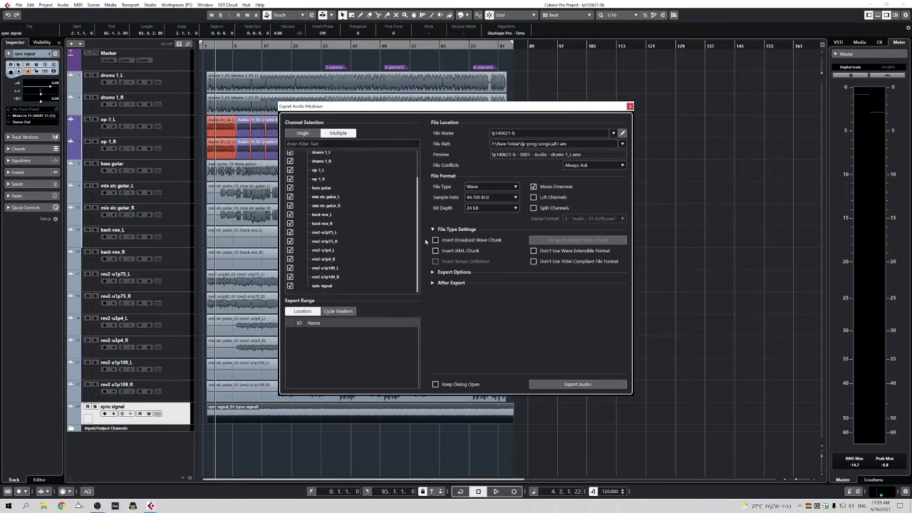
pyautogui.click(586, 387)
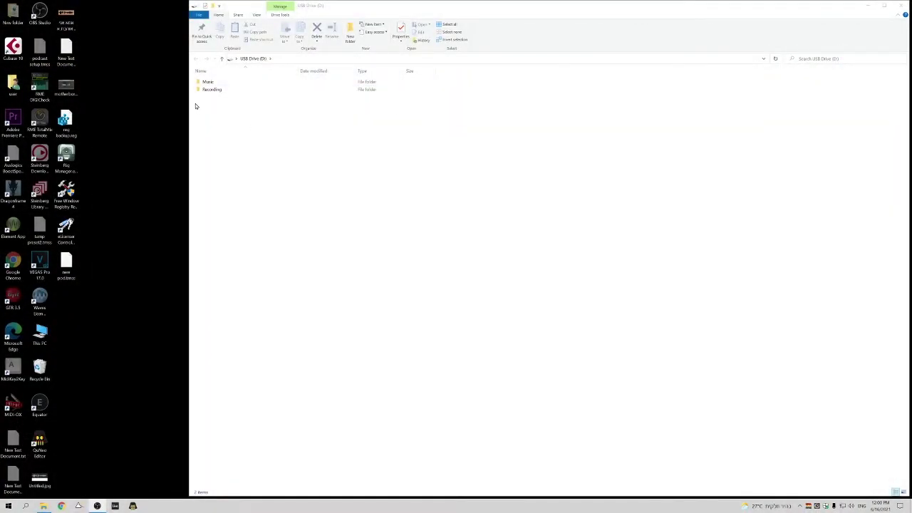
# Arrange the USB drive's Recording folder and the lp-prog songs folder in side-by-side windows.
pyautogui.click(201, 91)
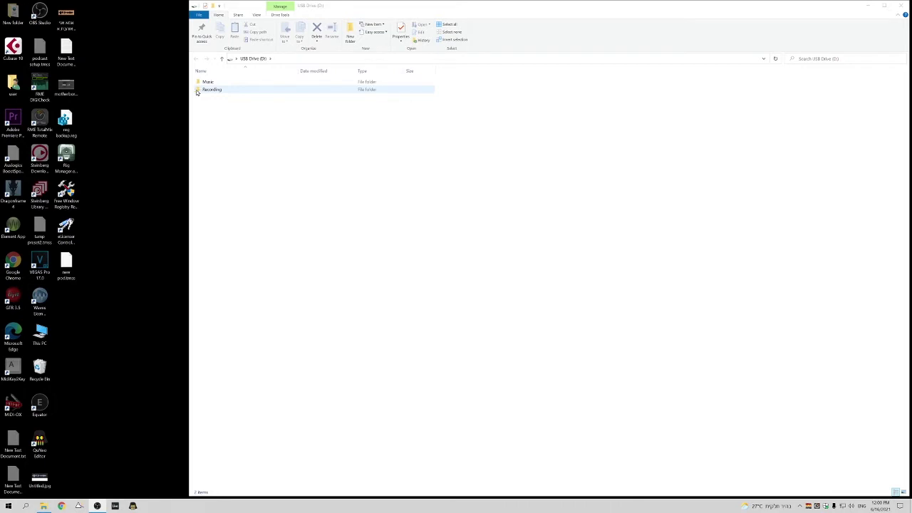
pyautogui.doubleClick(206, 89)
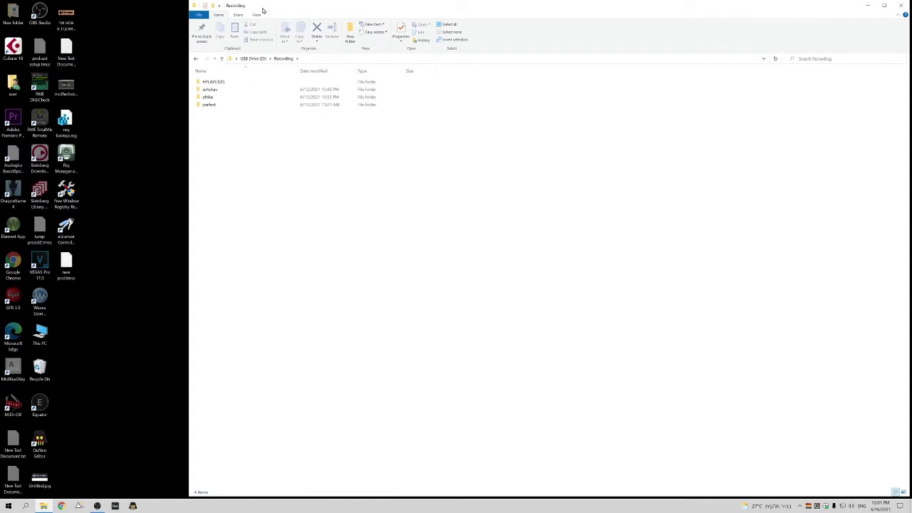
pyautogui.moveTo(263, 10); pyautogui.dragTo(342, 19)
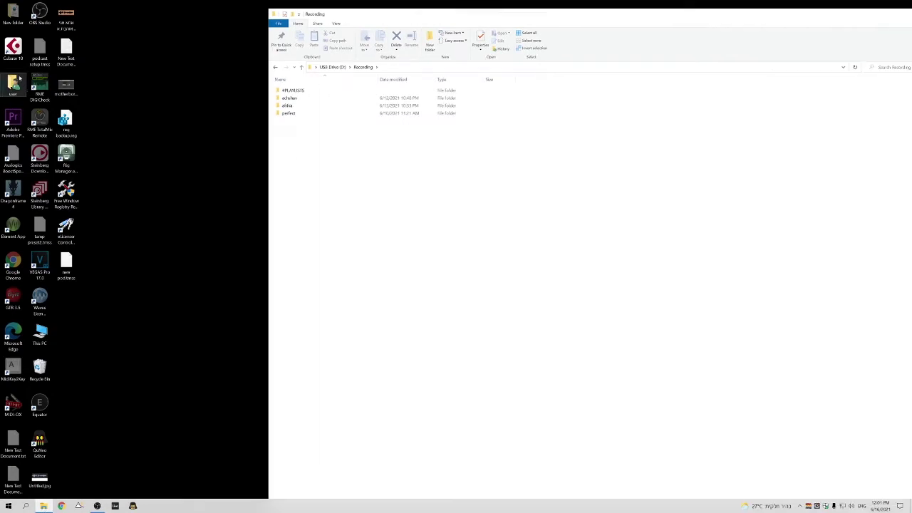
pyautogui.doubleClick(46, 485)
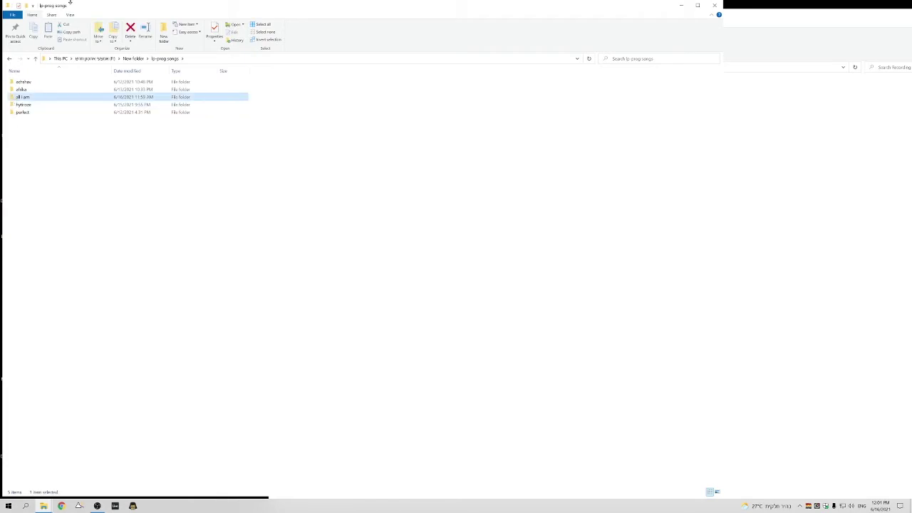
pyautogui.moveTo(72, 3); pyautogui.dragTo(422, 101)
# Open all i am and rename the first stems 01_drums 1_L, 02_drums 1_R, 03_op 1_L.
pyautogui.doubleClick(347, 129)
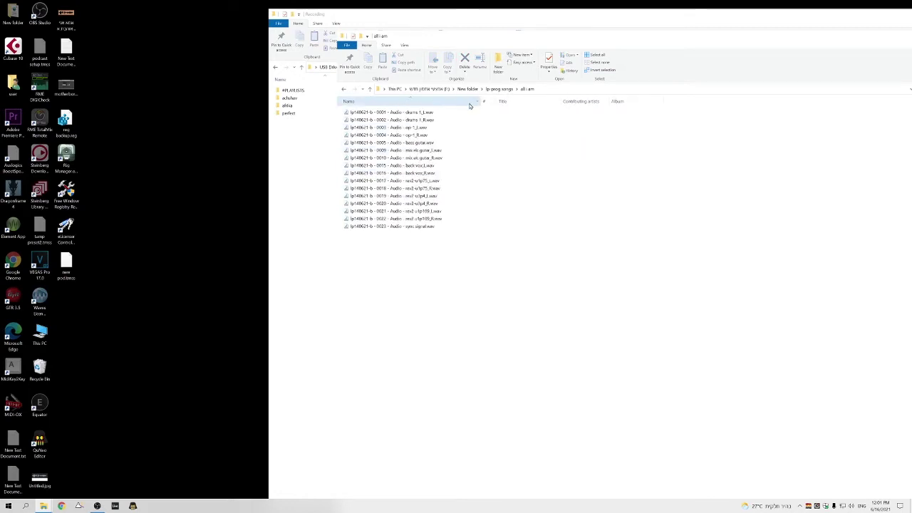
pyautogui.click(406, 114)
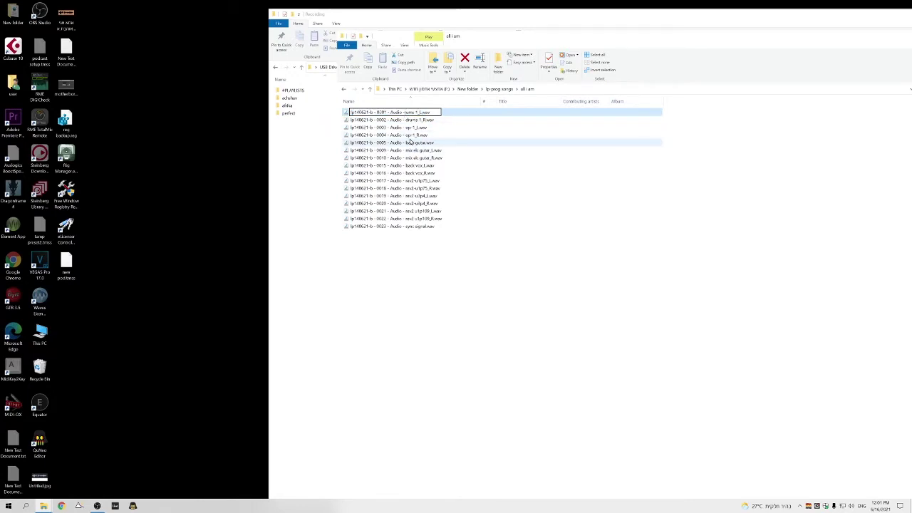
pyautogui.press('BackSpace')
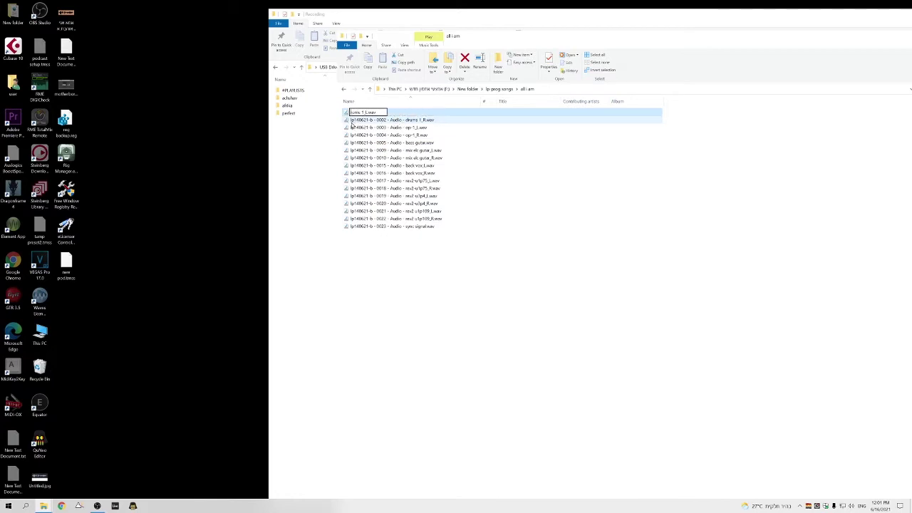
pyautogui.press('Tab')
pyautogui.write('02_drums 1_R')
pyautogui.press('Tab')
pyautogui.write('03_op 1_L')
# Rename the next stems 04_op-1_R, 05_bass guitar, 06_mix elc guitar_L, 07_mix elc guitar_R, and 08_.
pyautogui.click(392, 135)
pyautogui.press('F2')
pyautogui.write('04_op-1_R')
pyautogui.press('Tab')
pyautogui.write('05_bass guitar')
pyautogui.press('Tab')
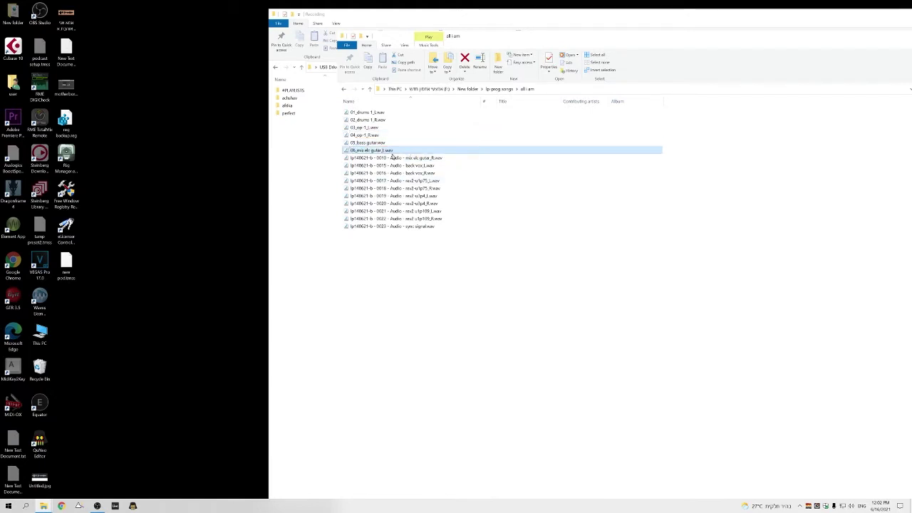
pyautogui.write('06_')
pyautogui.press('Tab')
pyautogui.write('07_')
pyautogui.press('Tab')
pyautogui.write('08_')
pyautogui.press('Tab')
# Prefix the following stems 09_ through 14_, then select the sync signal file.
pyautogui.write('09_')
pyautogui.press('Tab')
pyautogui.write('10_')
pyautogui.press('Tab')
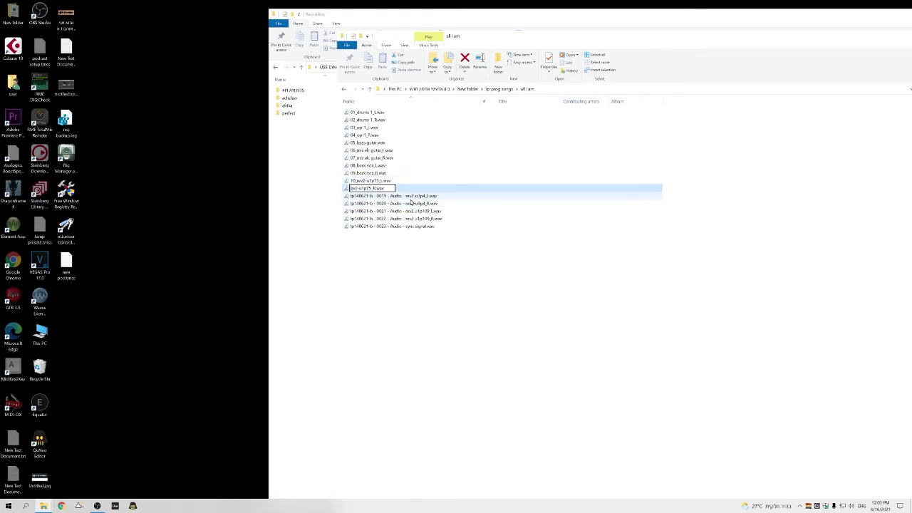
pyautogui.write('11_')
pyautogui.press('Tab')
pyautogui.write('12_')
pyautogui.press('Tab')
pyautogui.write('13_')
pyautogui.press('Tab')
pyautogui.write('14_')
pyautogui.press('Tab')
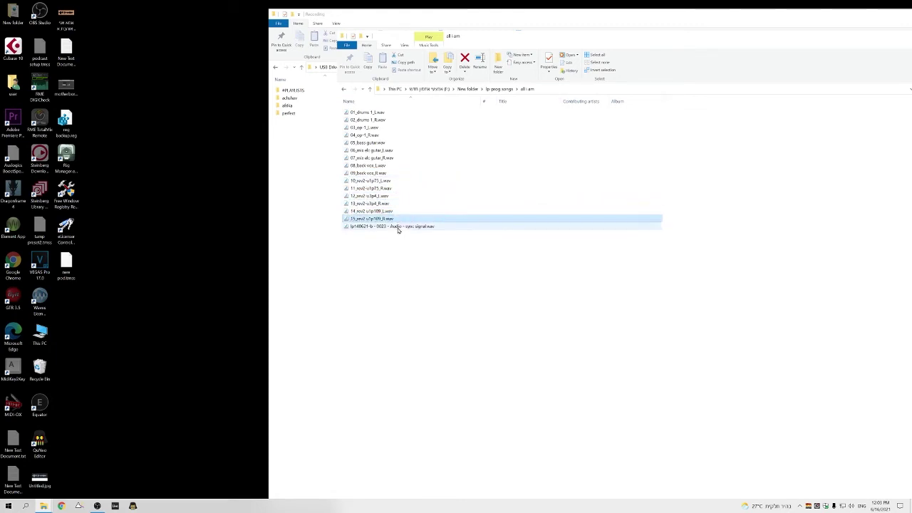
pyautogui.click(399, 227)
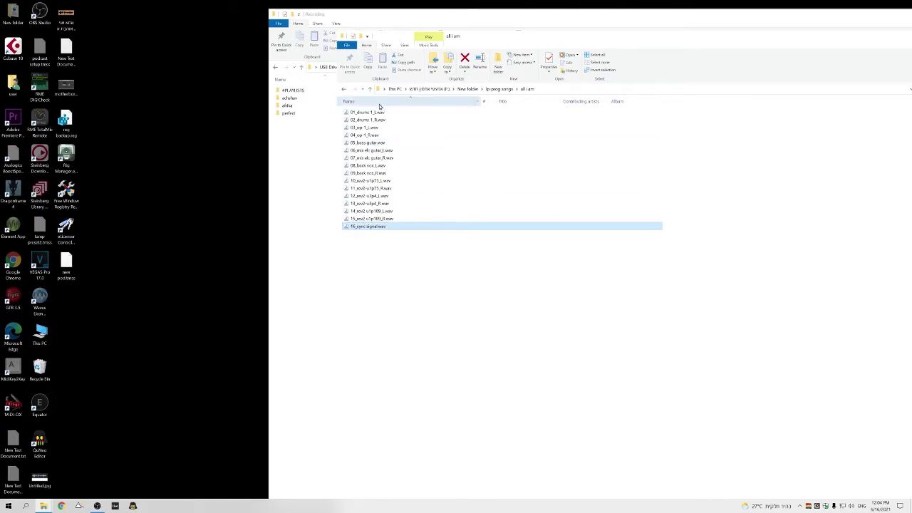
# From lp-prog songs, drag all i am and a second song folder into the USB Recording folder.
pyautogui.click(509, 90)
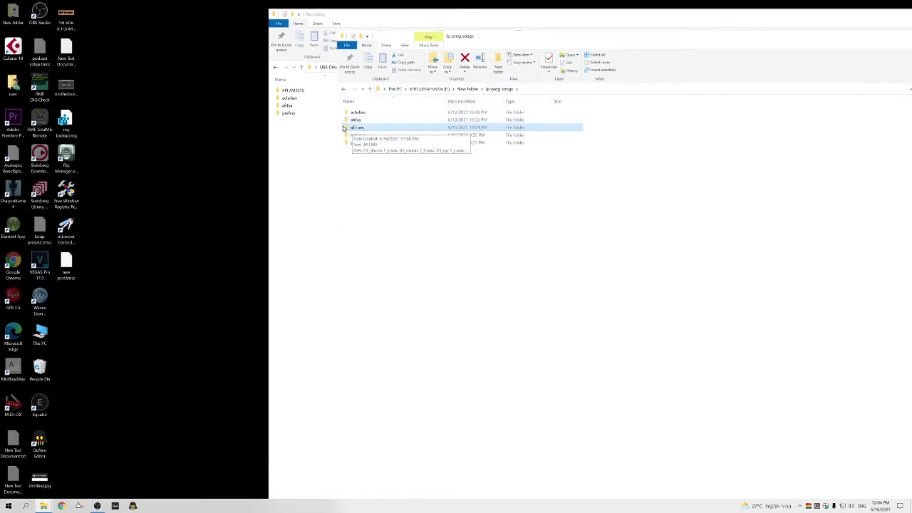
pyautogui.moveTo(364, 20); pyautogui.dragTo(668, 217)
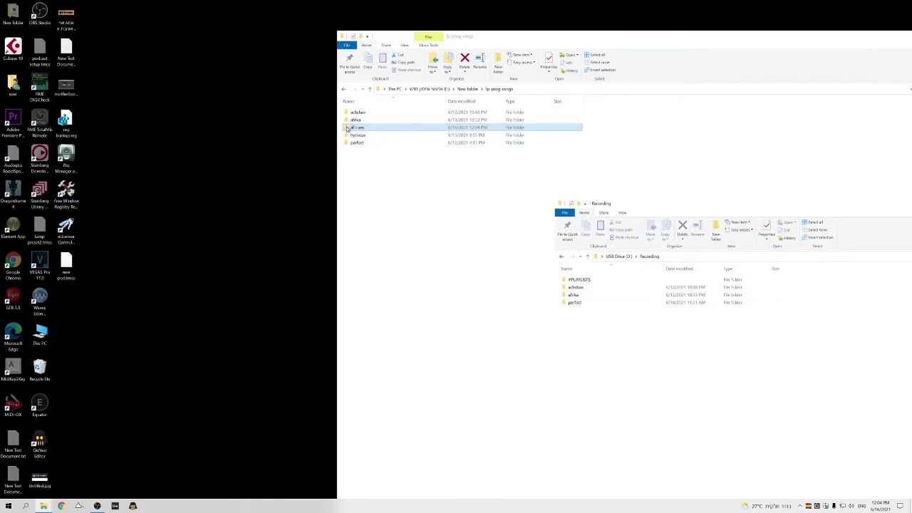
pyautogui.moveTo(361, 170); pyautogui.dragTo(578, 360)
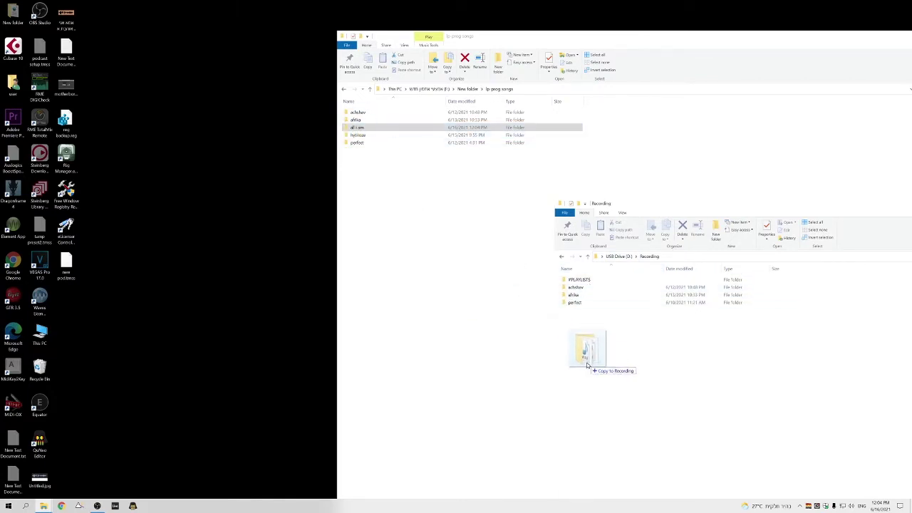
pyautogui.click(595, 382)
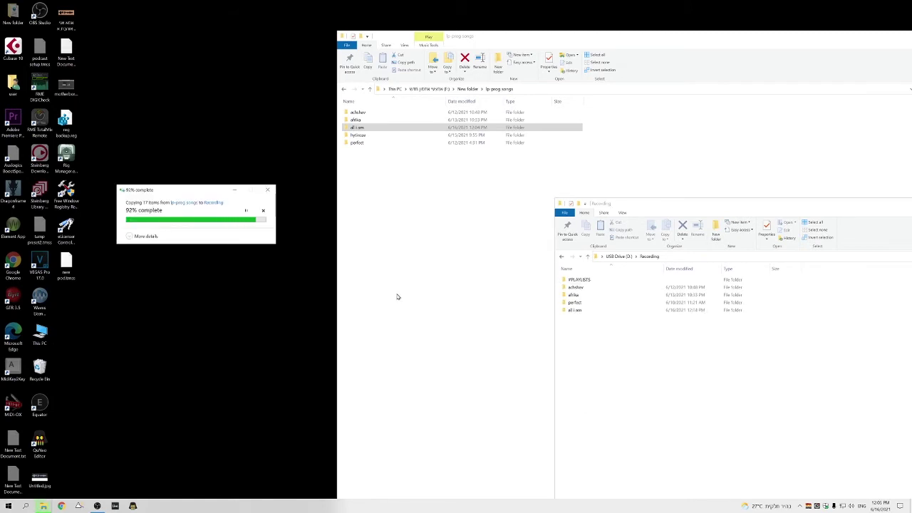
pyautogui.moveTo(358, 134); pyautogui.dragTo(595, 397)
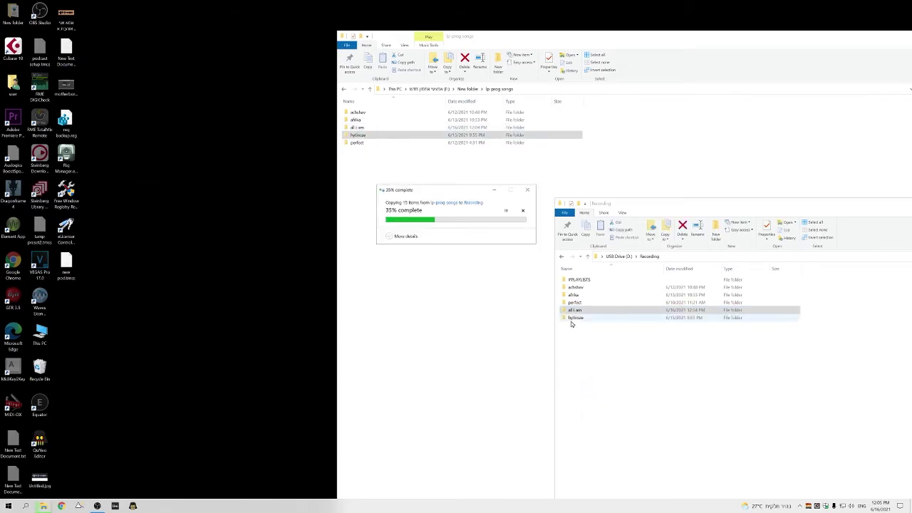